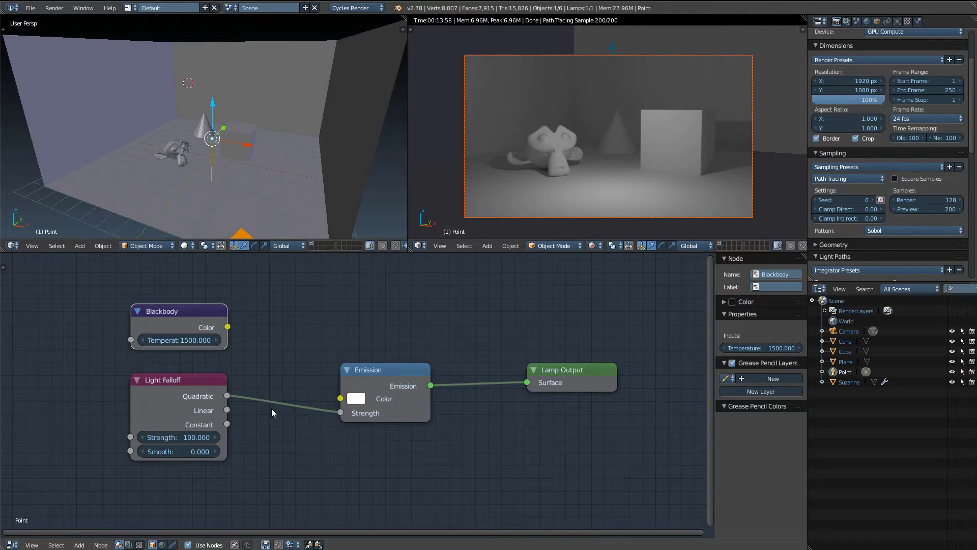
- Shift the Light Falloff node and cut its Quadratic link to Emission Strength, leaving 100.000
mouse_move(172, 389)
mouse_down()
mouse_move(185, 387)
mouse_move(175, 386)
mouse_up()
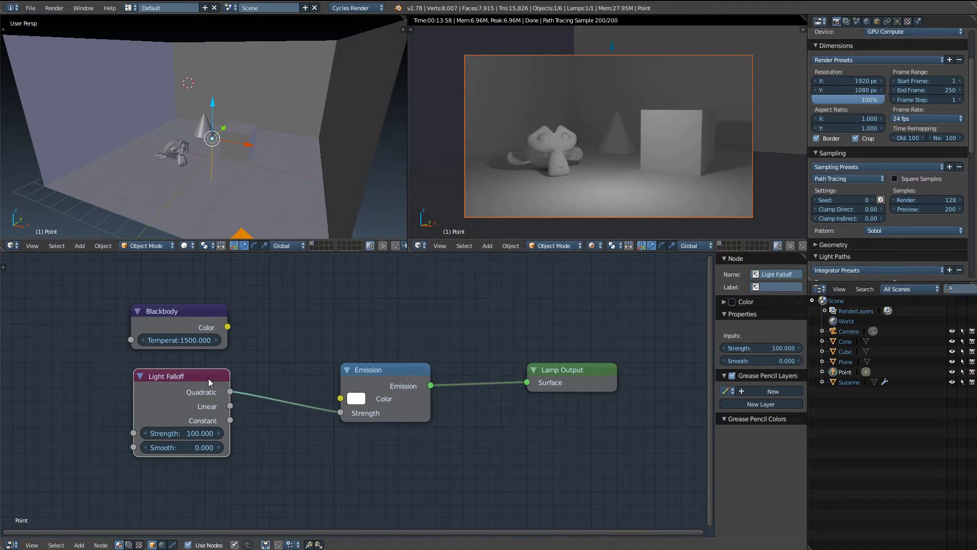
drag(207, 378, 204, 376)
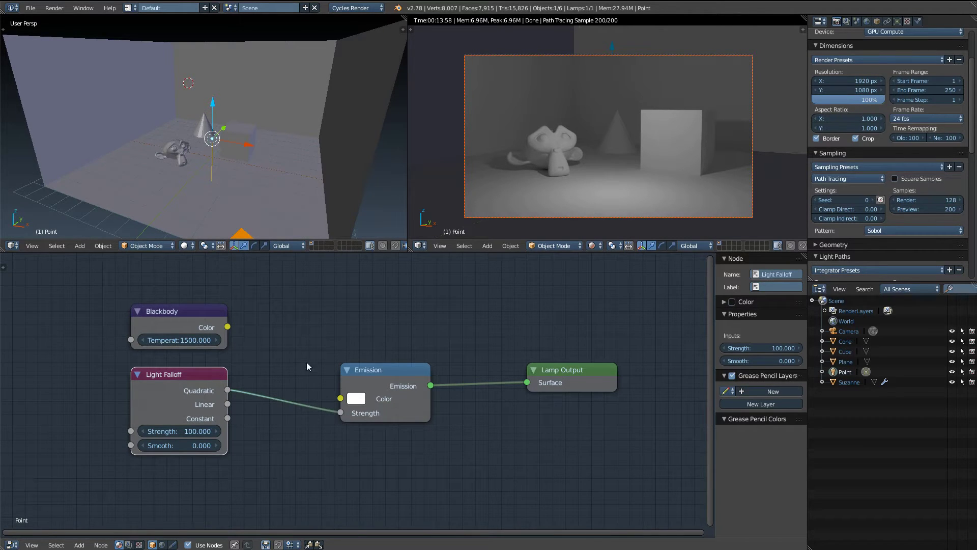
ctrl+right_drag(306, 343, 282, 434)
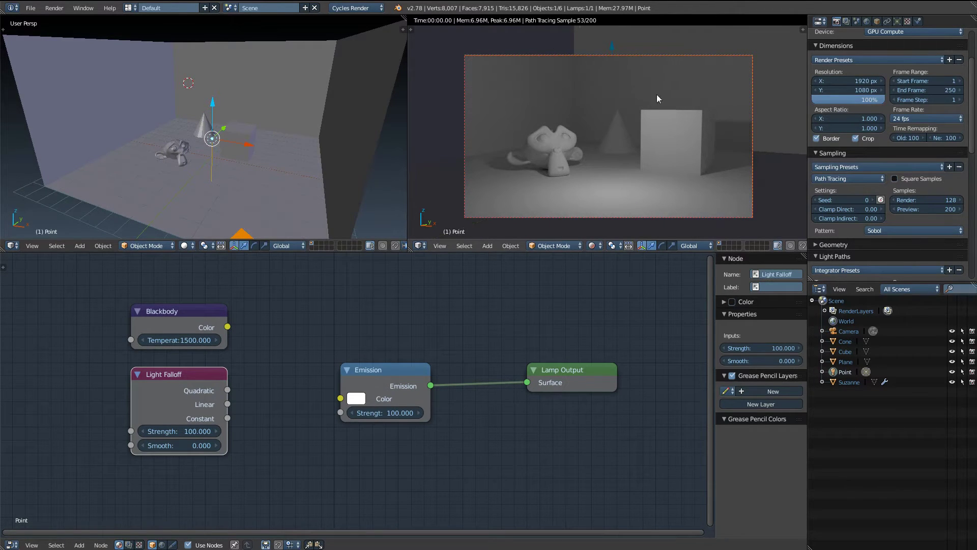
- Rearrange the Emission, Light Falloff and Blackbody nodes and link Linear falloff to Emission Strength
drag(379, 374, 408, 363)
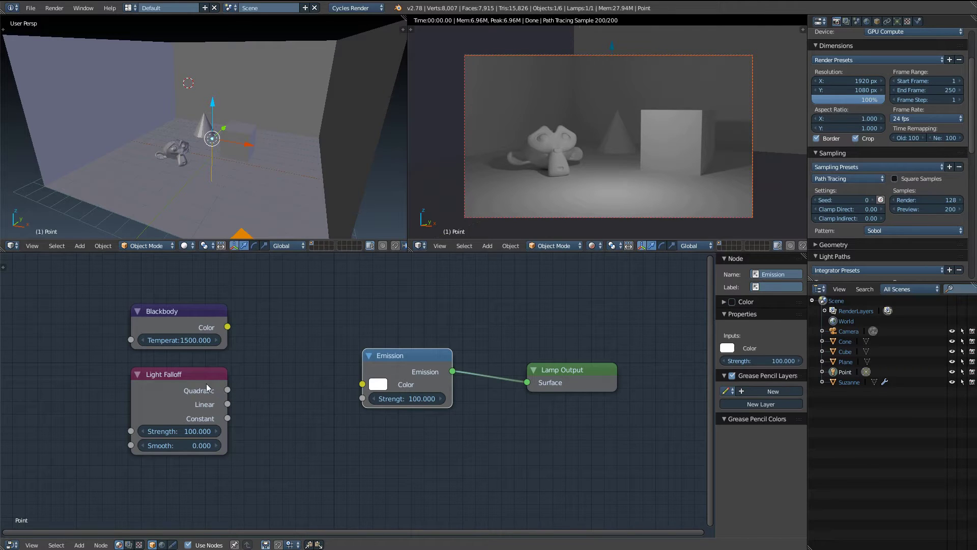
drag(205, 384, 222, 372)
drag(382, 352, 374, 337)
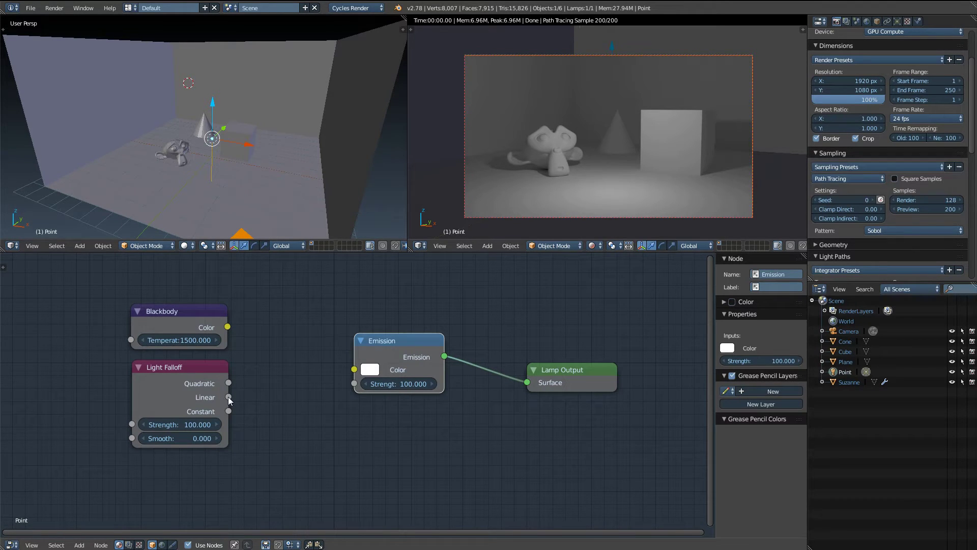
drag(228, 397, 351, 387)
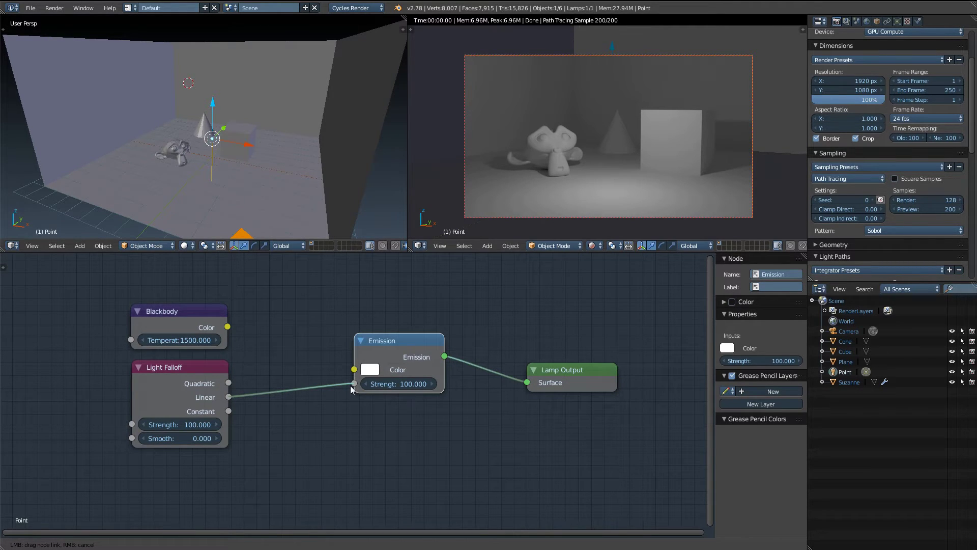
drag(350, 387, 350, 388)
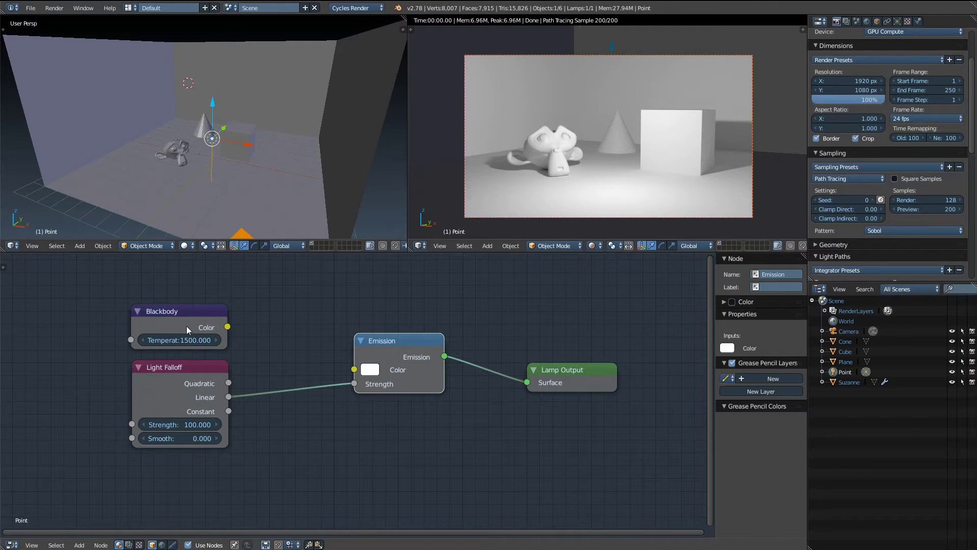
drag(187, 326, 198, 298)
drag(165, 371, 185, 344)
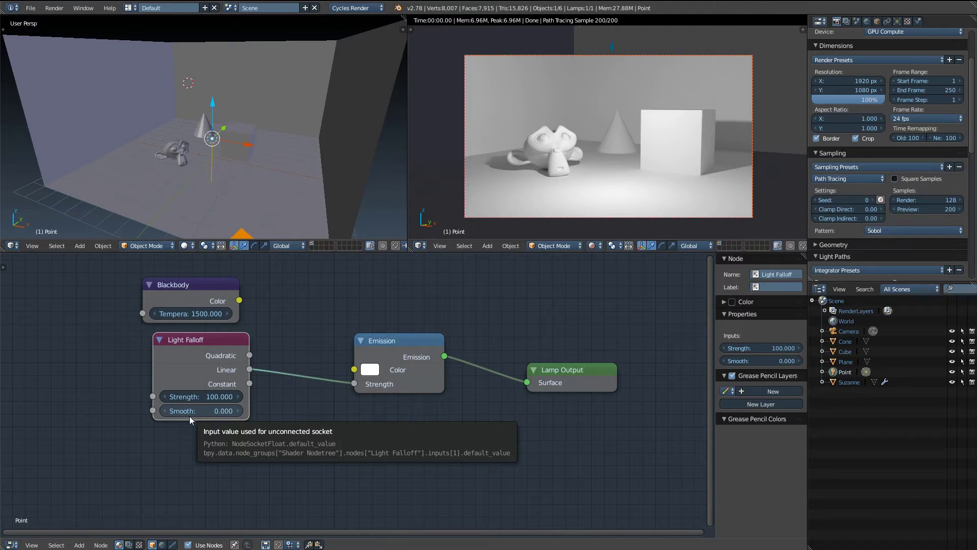
- Vary Light Falloff Smooth through 3.190 and 9.770, settling at 1.970
drag(192, 413, 301, 414)
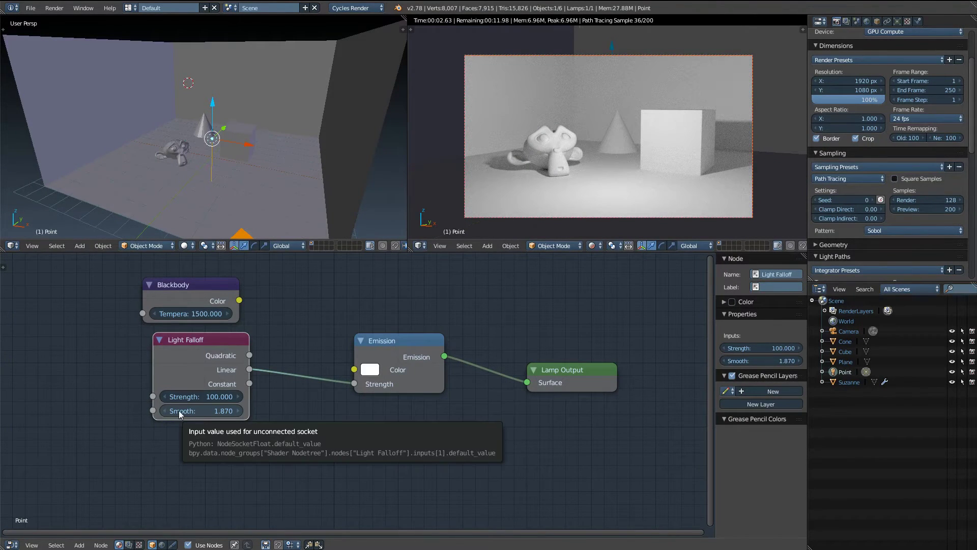
drag(179, 410, 277, 410)
drag(196, 410, 295, 410)
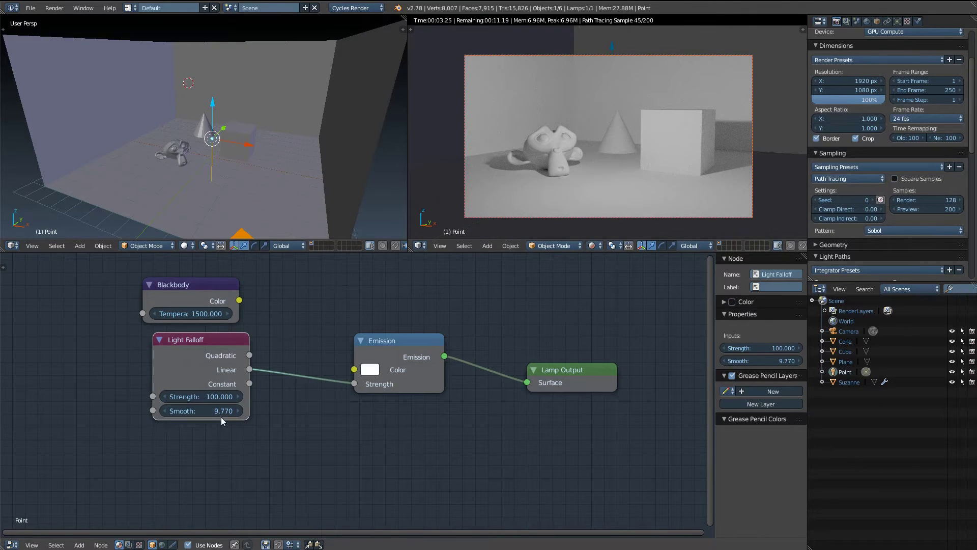
mouse_move(220, 413)
mouse_down()
mouse_move(173, 412)
mouse_move(214, 416)
mouse_up()
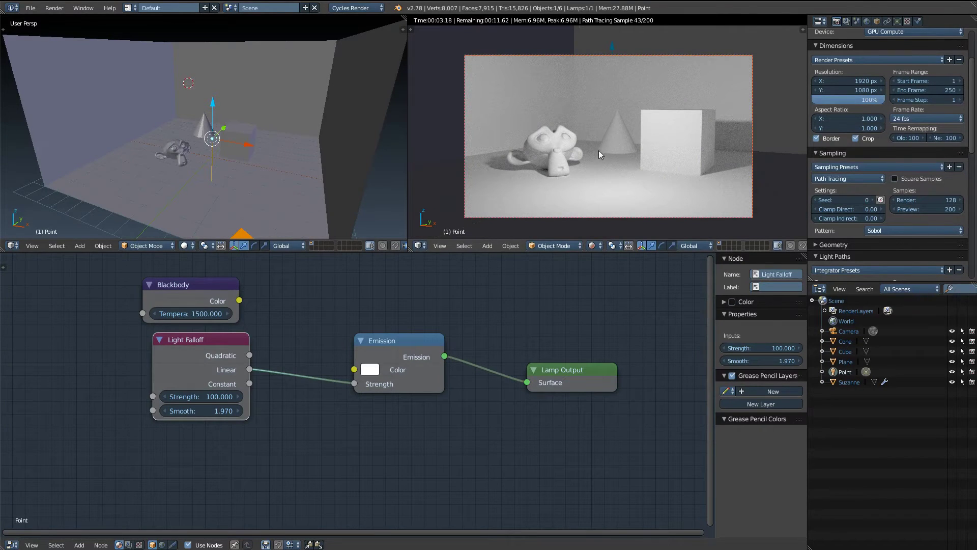
scroll(874, 86, up, 4)
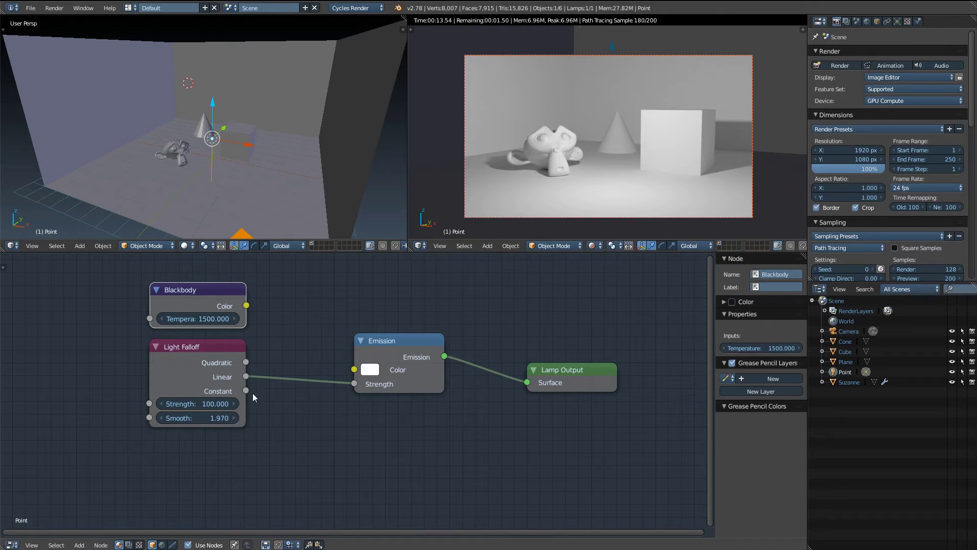
- Reset Light Falloff Smooth to 0 and link the Constant output to Emission Strength
click(222, 418)
text(0)
key(Return)
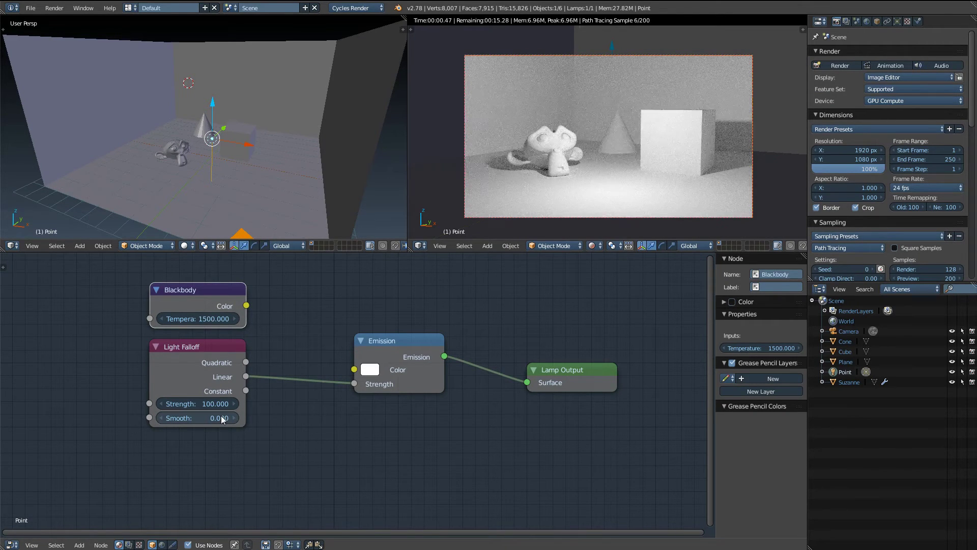
drag(246, 391, 352, 387)
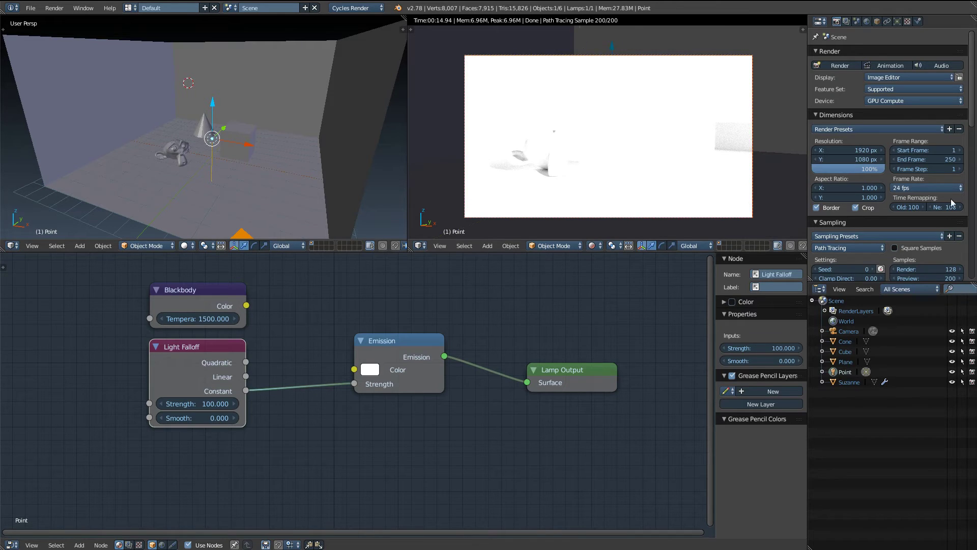
- Set the render Preview samples to 0
scroll(946, 260, down, 2)
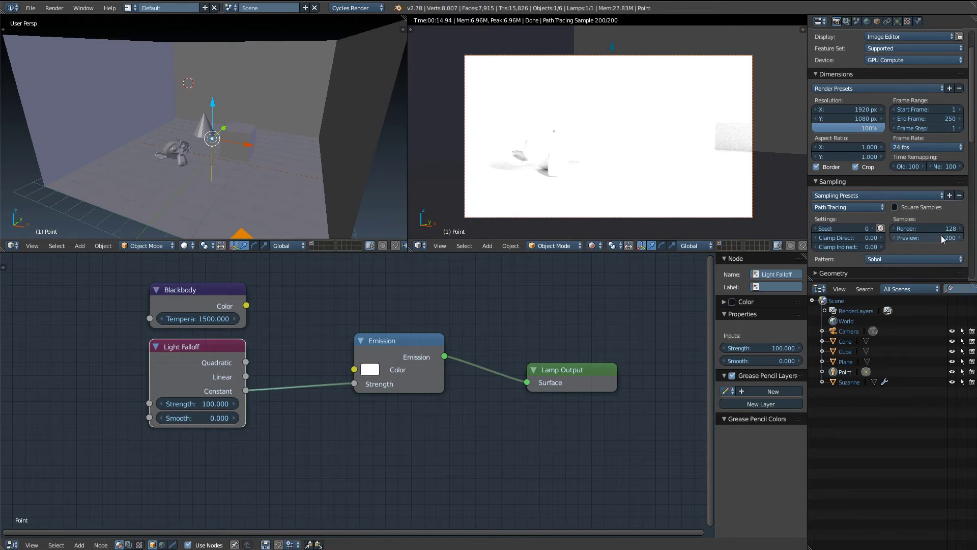
double_click(942, 237)
text(0)
key(Return)
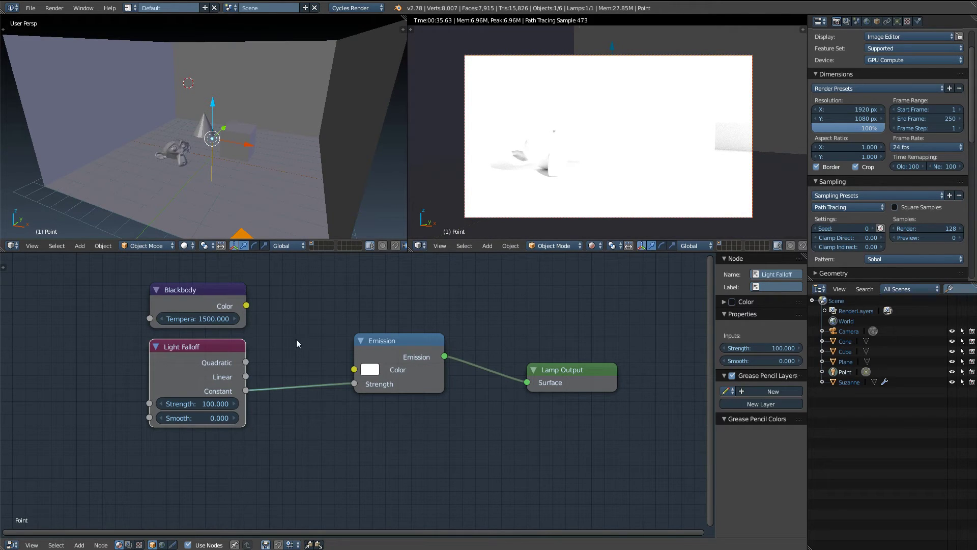
- Cut the Constant link into Emission Strength and restore Preview samples to 200
ctrl+right_drag(297, 338, 340, 432)
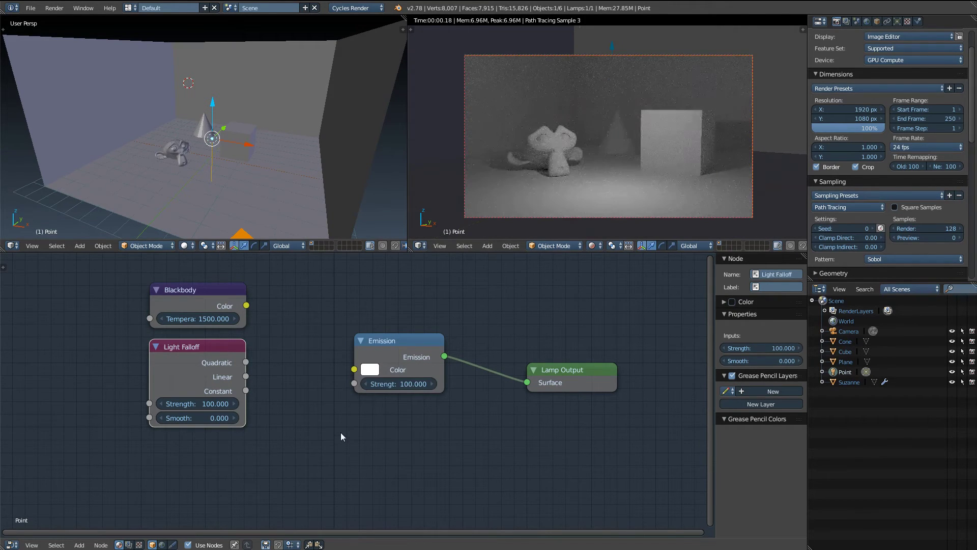
click(917, 239)
text(200)
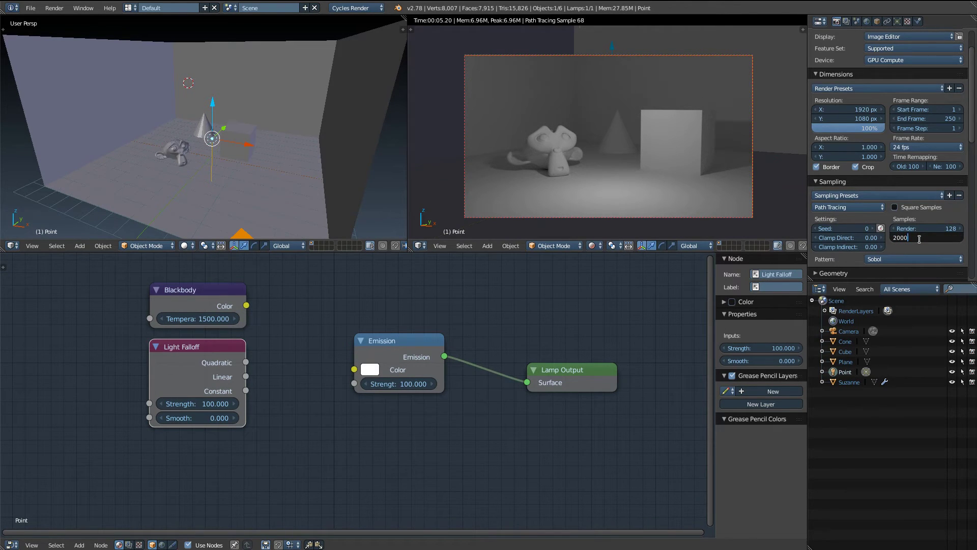
key(Return)
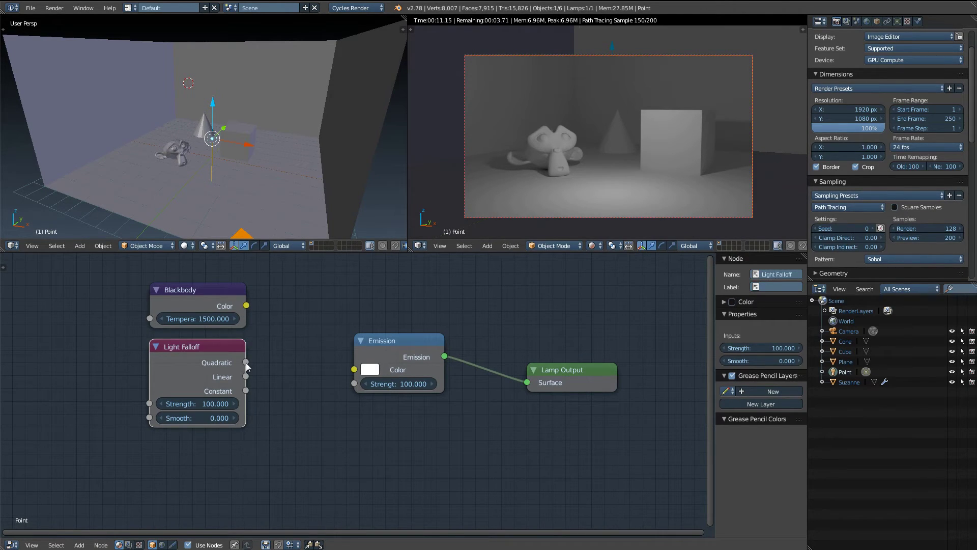
- Try Quadratic, Linear and Constant into Emission Strength, settling on Linear with higher falloff Strength
drag(251, 362, 349, 382)
drag(247, 377, 347, 384)
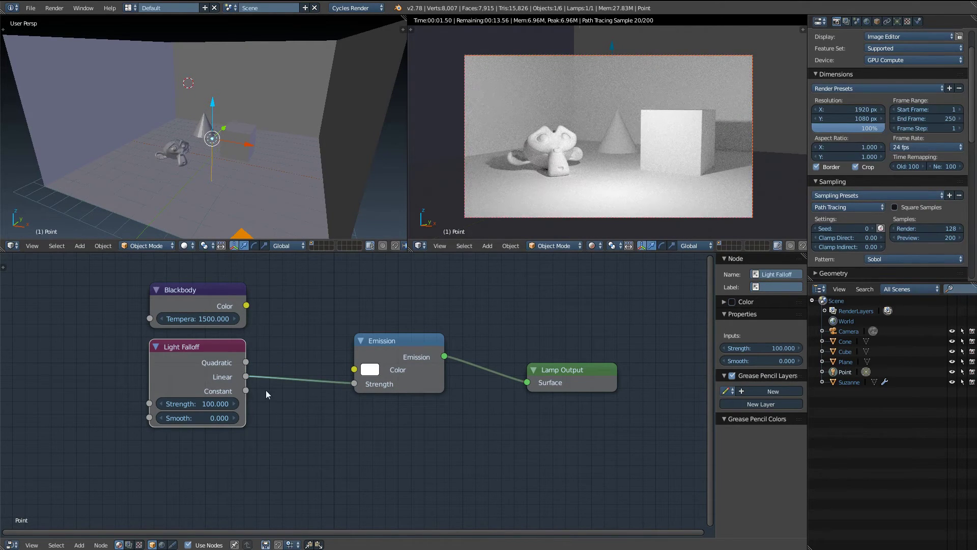
drag(246, 390, 350, 384)
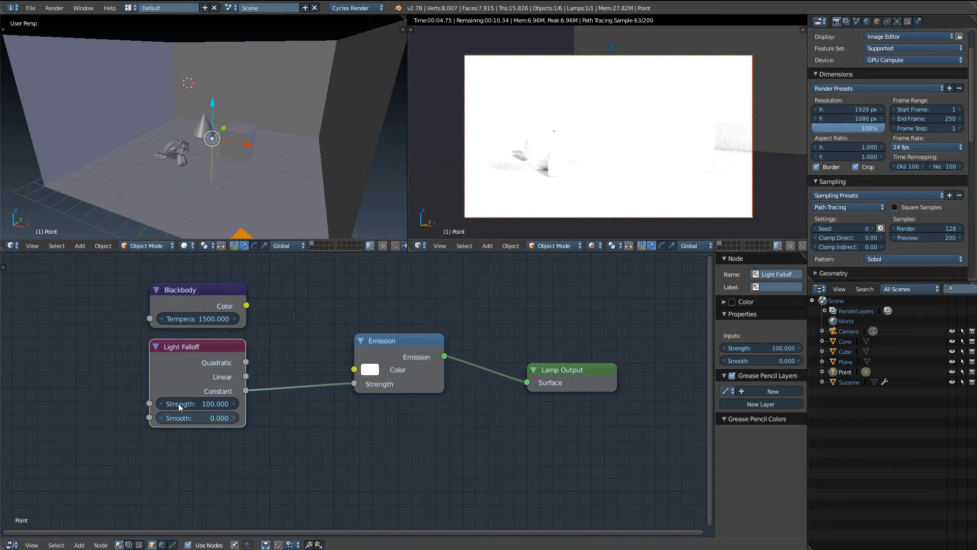
drag(173, 408, 218, 393)
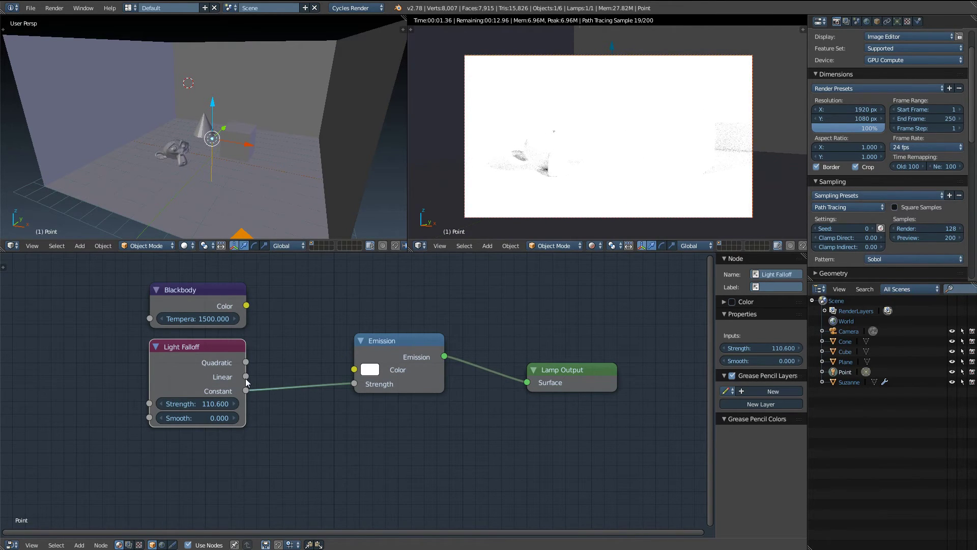
drag(355, 384, 246, 377)
drag(203, 404, 241, 419)
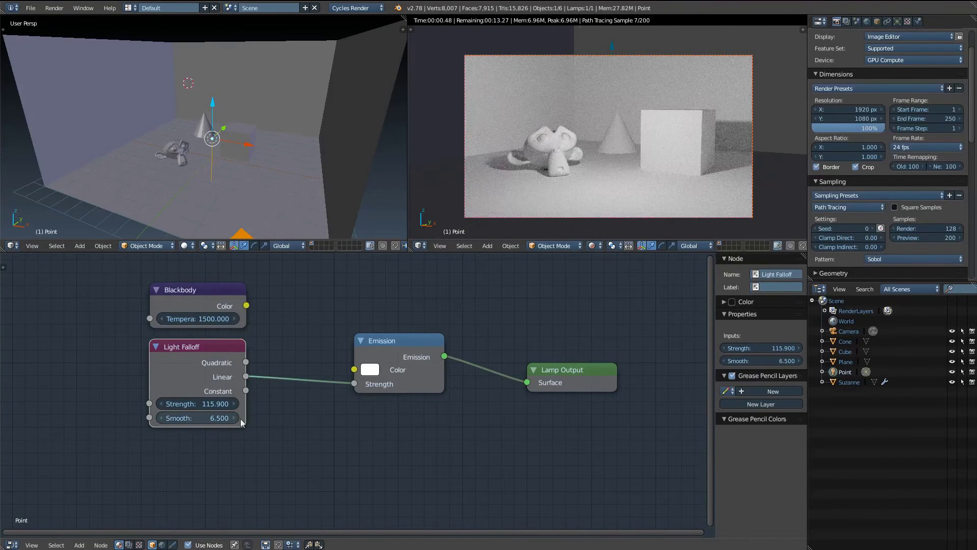
- Select the 1500 K Blackbody node and nudge it beside Light Falloff
click(216, 298)
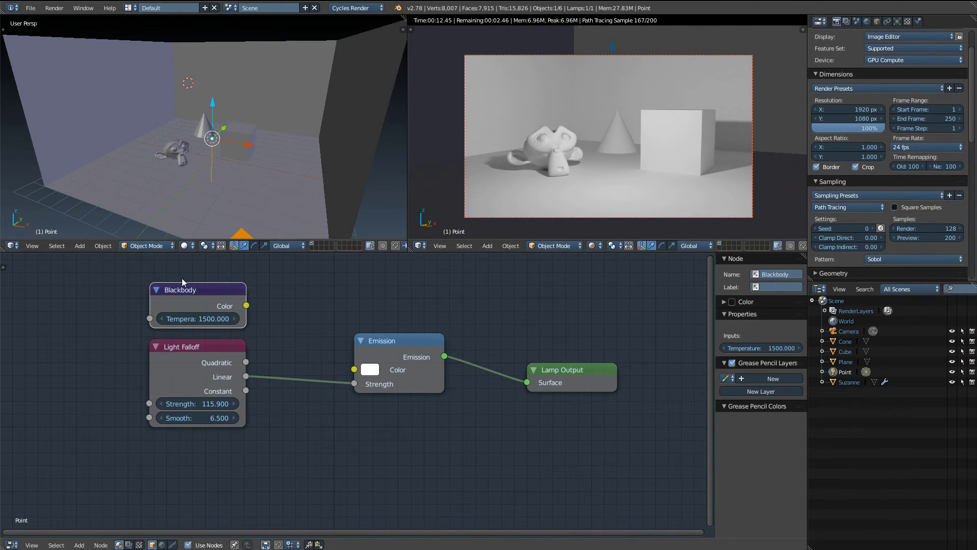
mouse_move(182, 287)
mouse_down()
mouse_move(222, 278)
mouse_move(184, 288)
mouse_up()
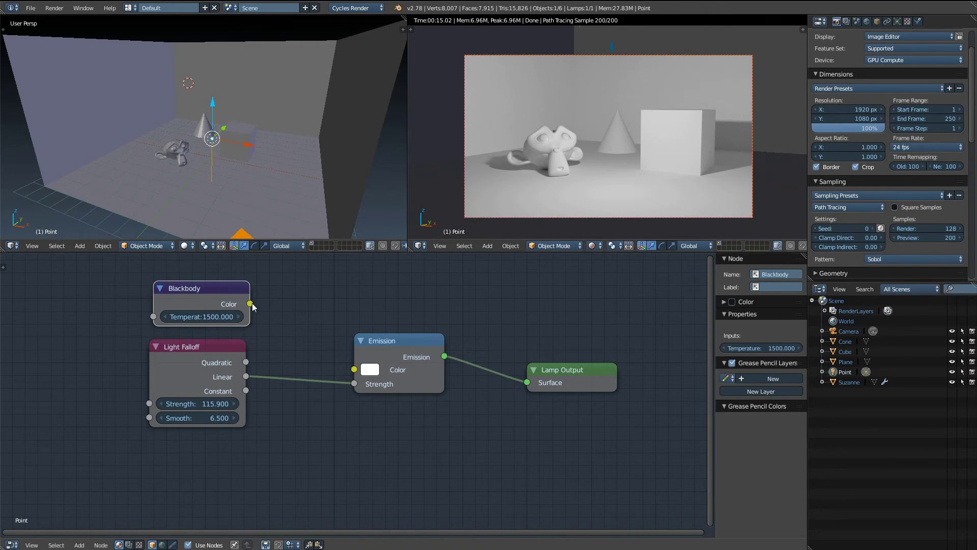
- Try salmon, darker and pink Emission colours, finishing on a pale cyan
click(375, 370)
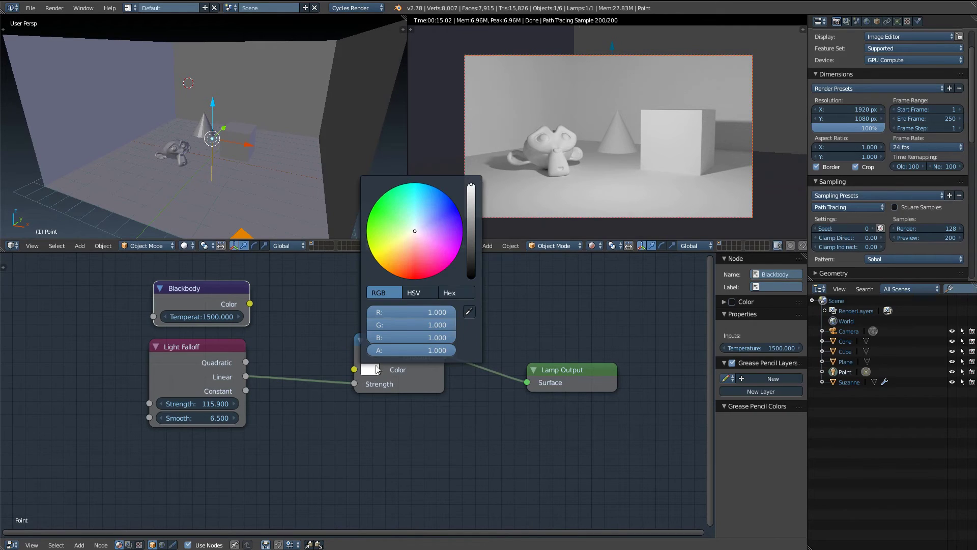
drag(409, 240, 409, 249)
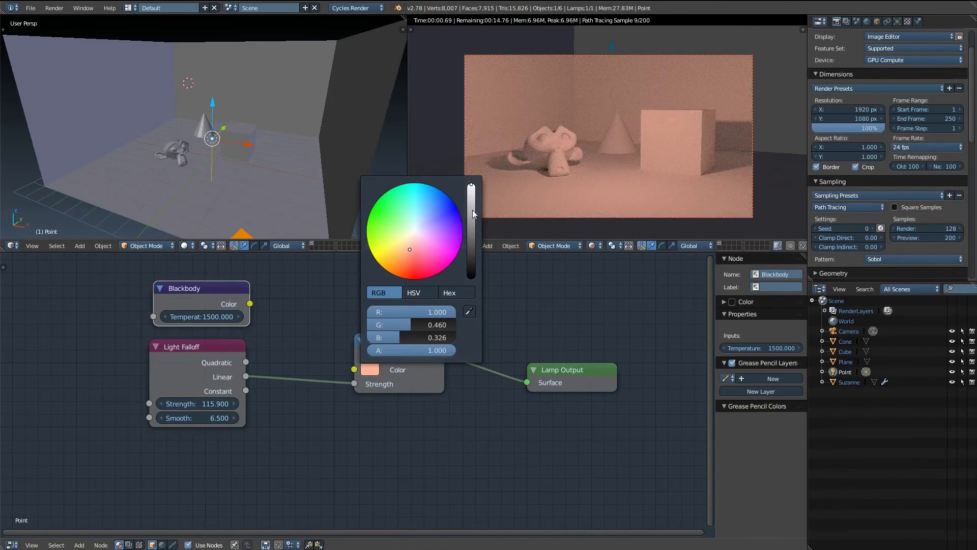
drag(470, 189, 471, 207)
scroll(408, 250, up, 5)
drag(409, 251, 415, 248)
drag(415, 248, 413, 250)
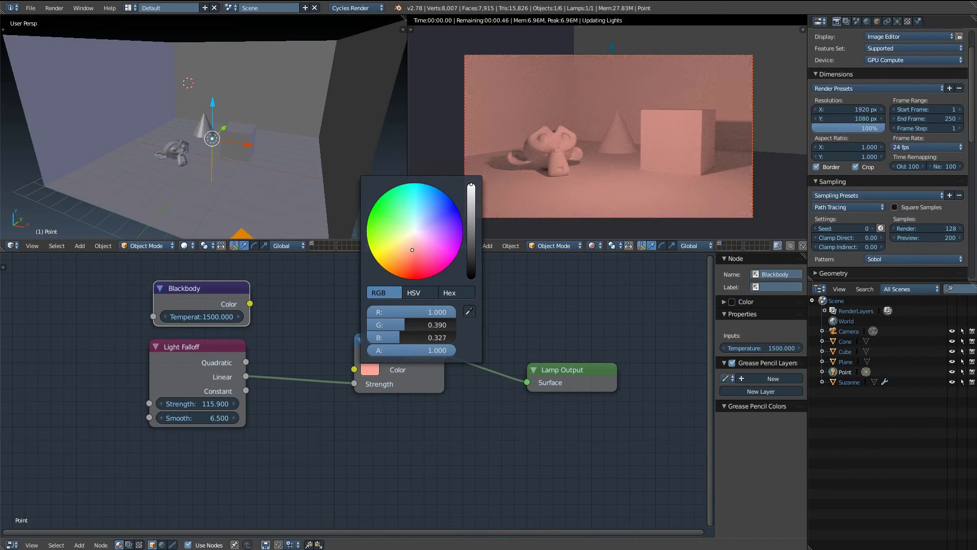
mouse_move(412, 250)
mouse_down()
mouse_move(414, 211)
mouse_move(413, 224)
mouse_up()
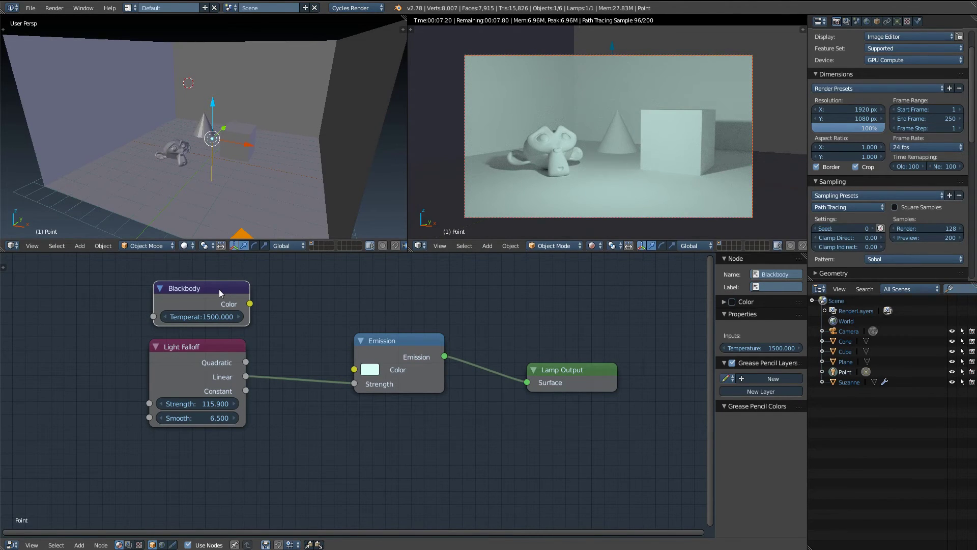
- Link Blackbody Color to Emission Color and Light Falloff Quadratic to Emission Strength
drag(216, 289, 209, 288)
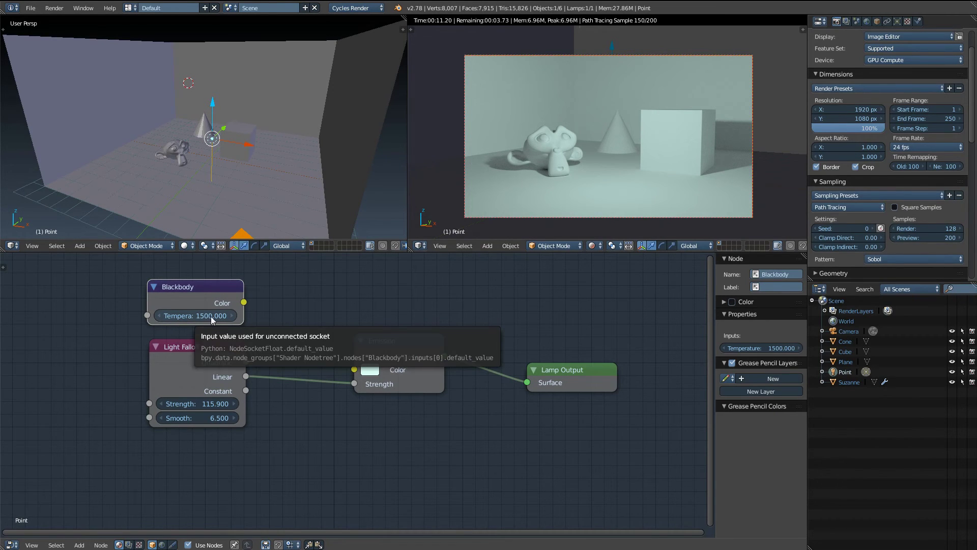
mouse_move(248, 303)
mouse_down()
mouse_move(286, 302)
mouse_move(353, 371)
mouse_up()
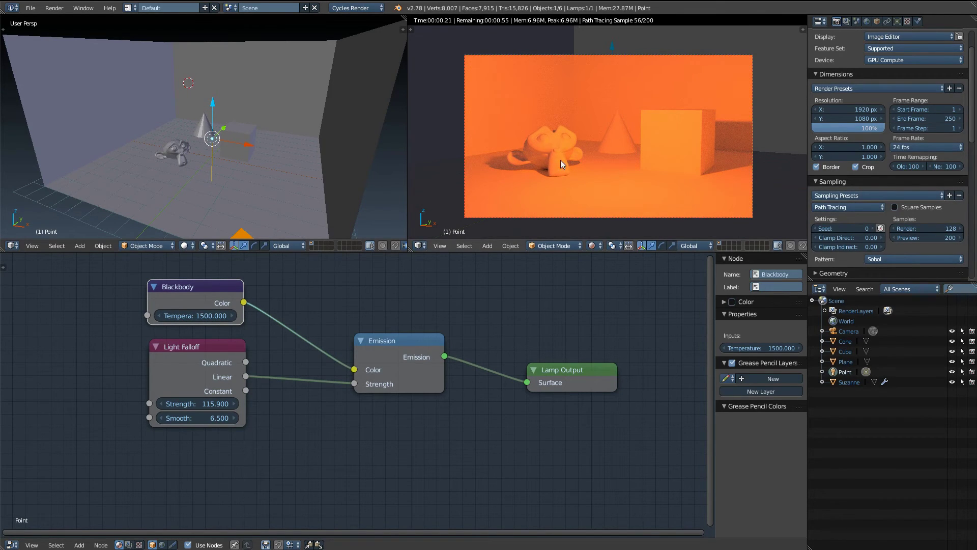
drag(246, 362, 355, 385)
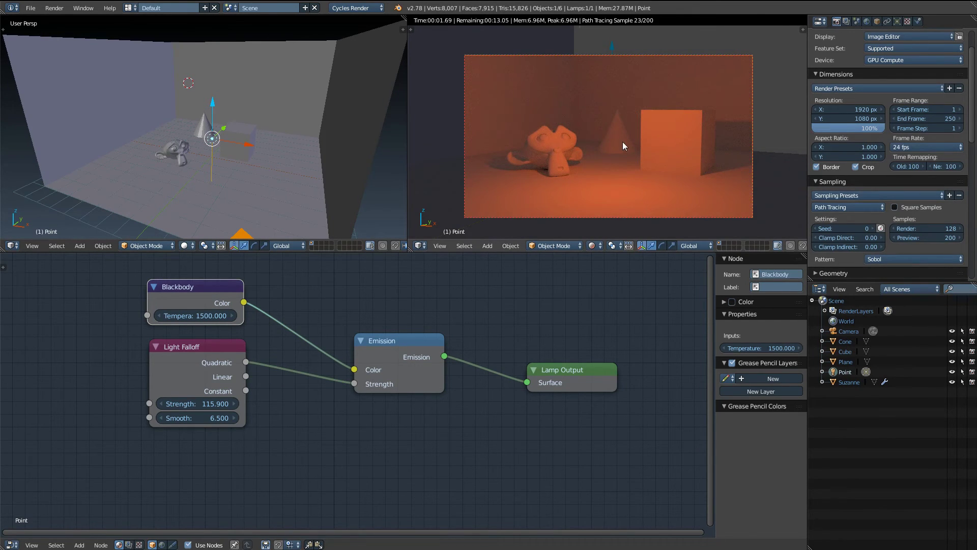
- Raise the Blackbody Temperature to 5000, then to 10000
click(184, 316)
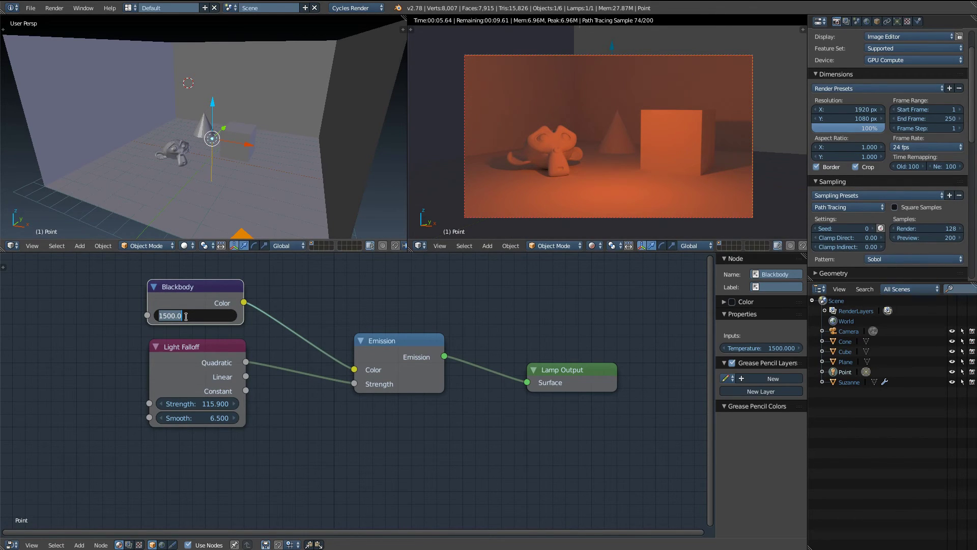
text(5000)
key(Return)
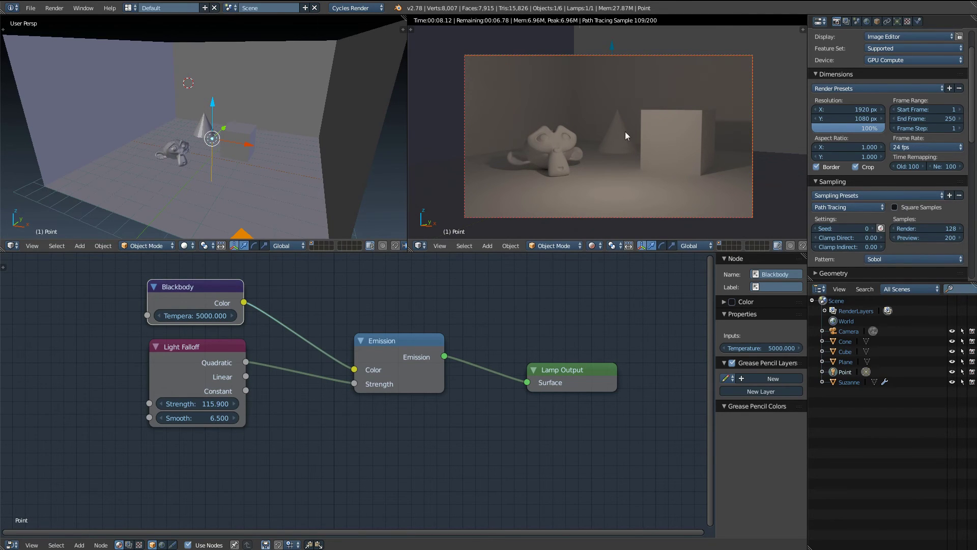
click(194, 316)
text(10000)
key(Return)
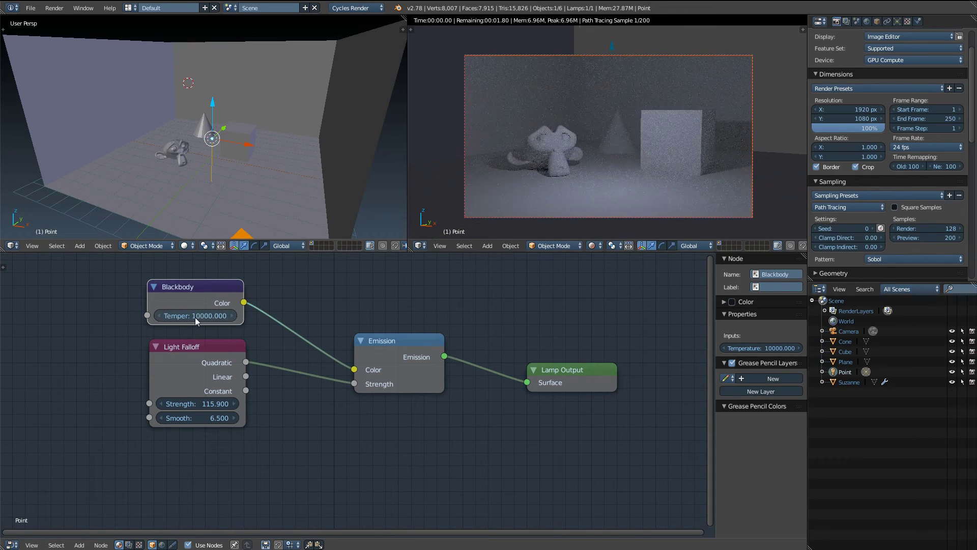
- Widen the Blackbody node and raise its Temperature to 20000, then 50000
drag(148, 301, 168, 318)
click(169, 319)
text(20000)
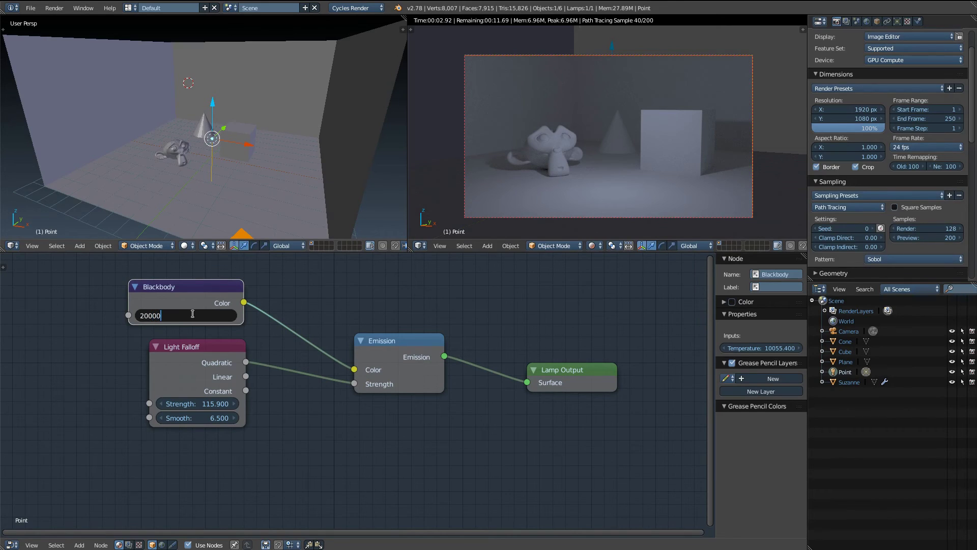
key(Return)
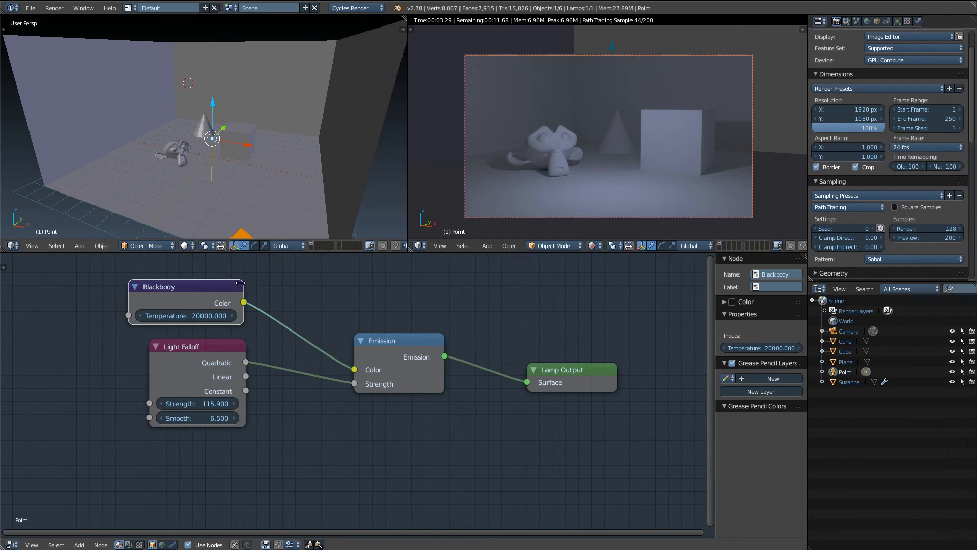
drag(241, 282, 247, 284)
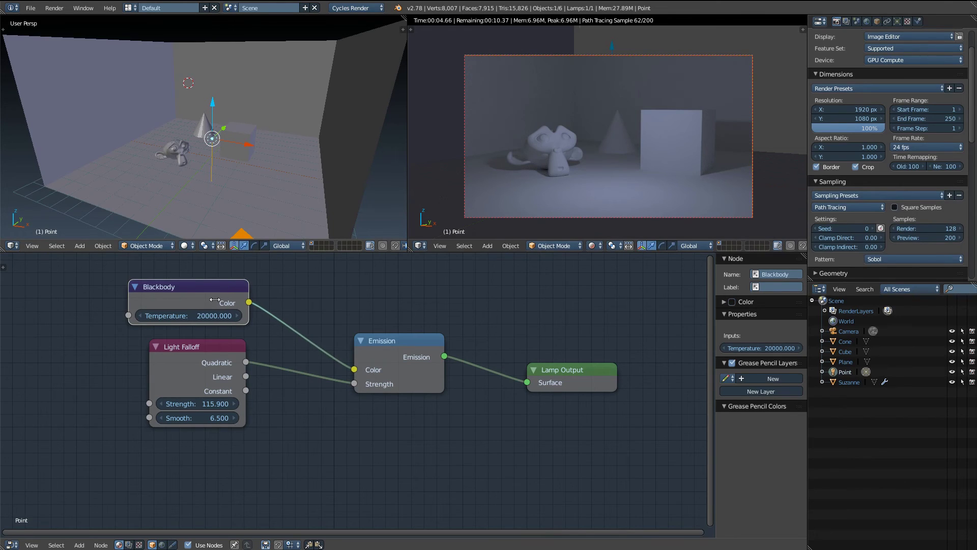
click(185, 316)
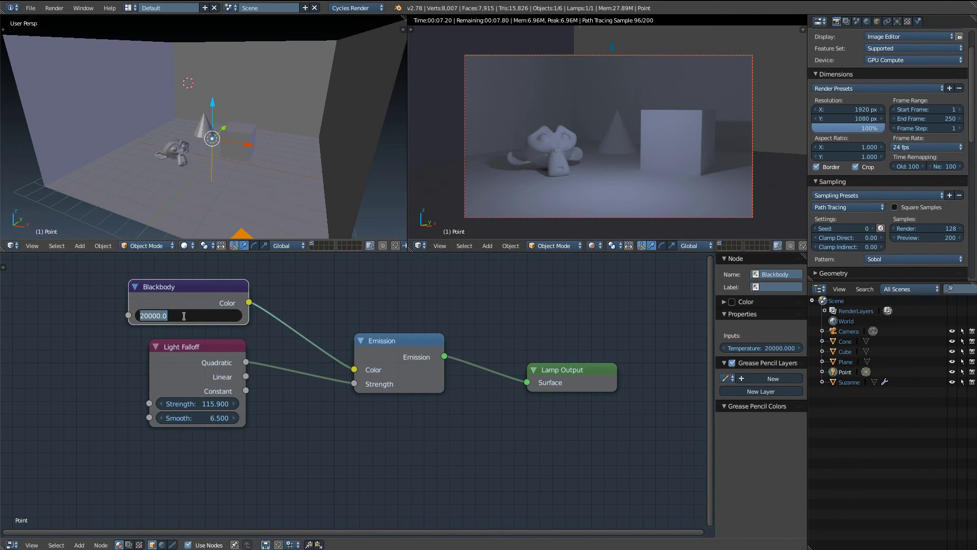
text(50000)
key(Return)
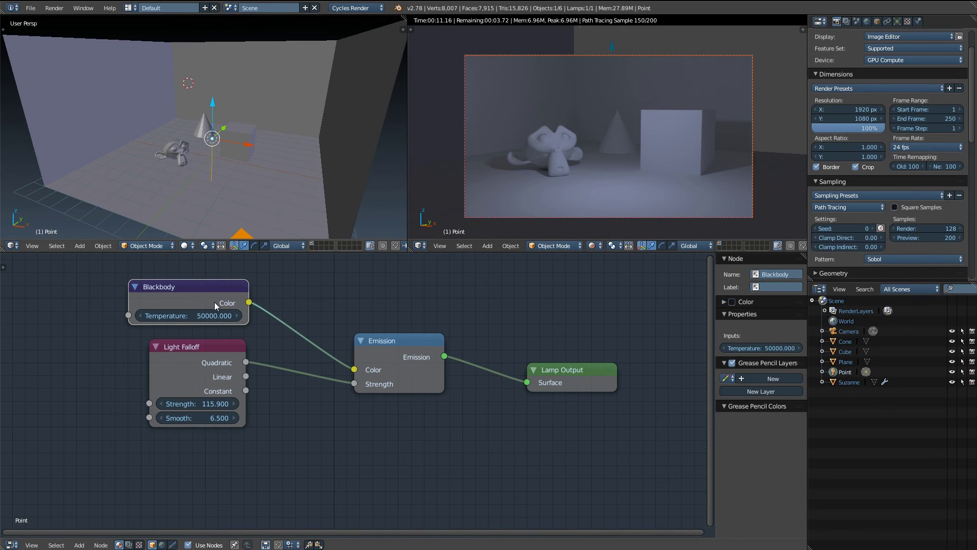
- Set the Blackbody Temperature to 100000 and nudge the Blackbody node slightly lower
click(187, 315)
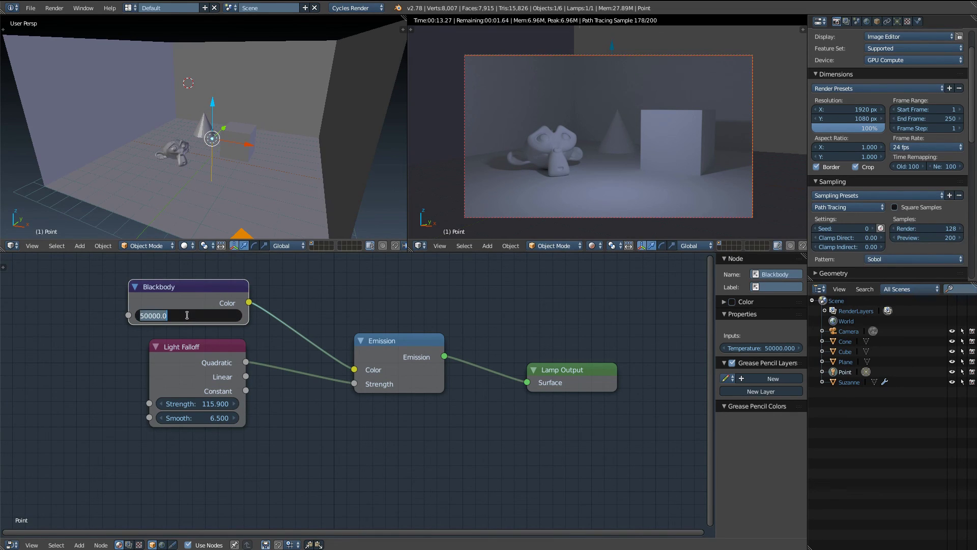
text(100000)
key(Return)
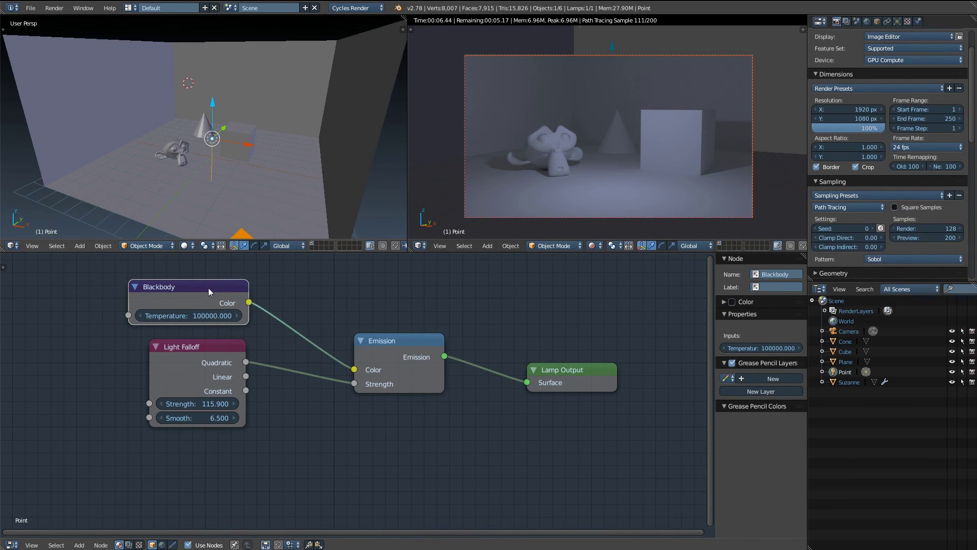
mouse_move(208, 287)
mouse_down()
mouse_move(222, 288)
mouse_move(207, 292)
mouse_up()
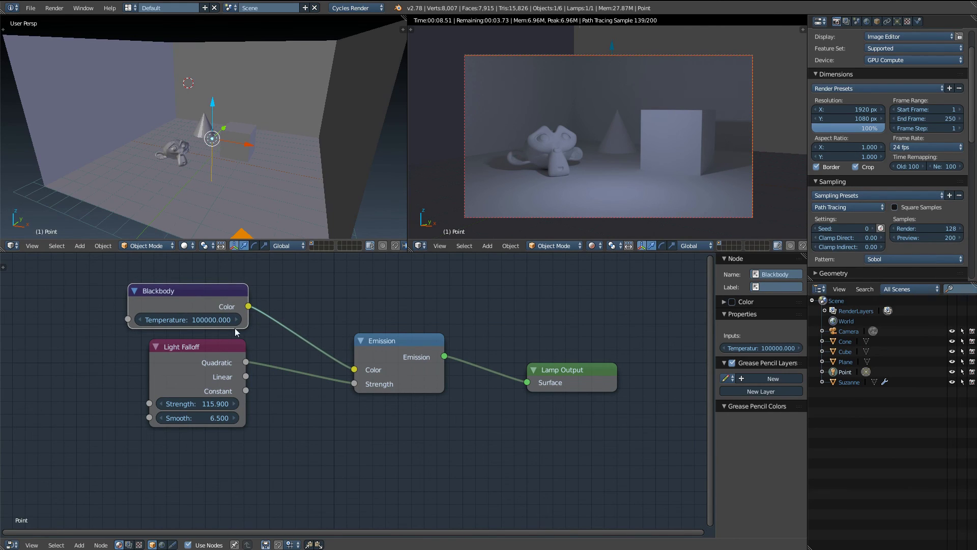
- Change the Blackbody Temperature to 2500, then to 5 so the preview glows red
click(220, 320)
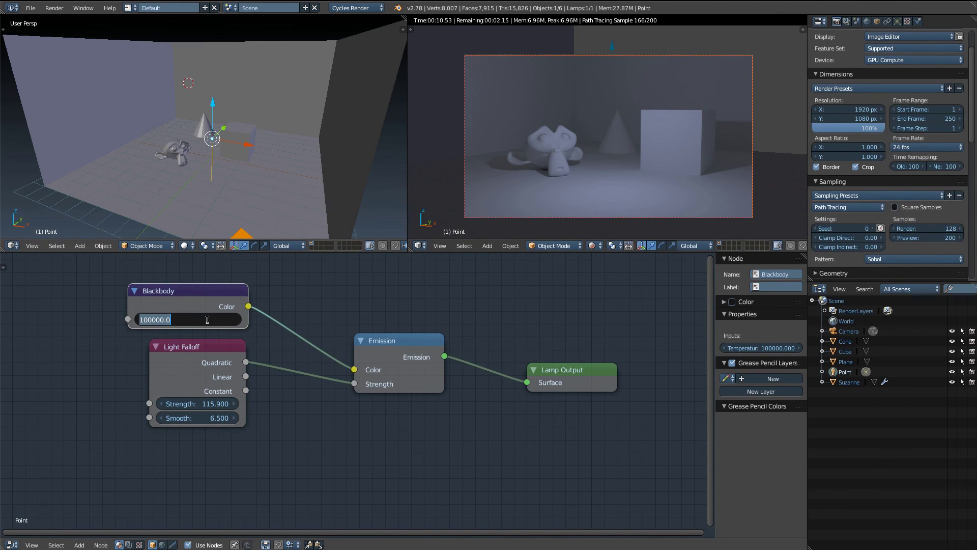
text(25)
text(0)
key(Return)
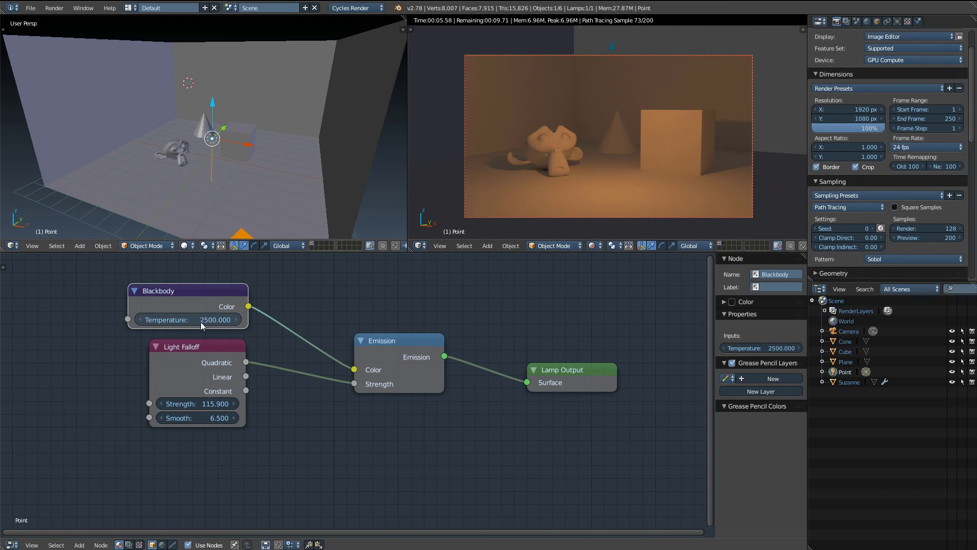
click(199, 321)
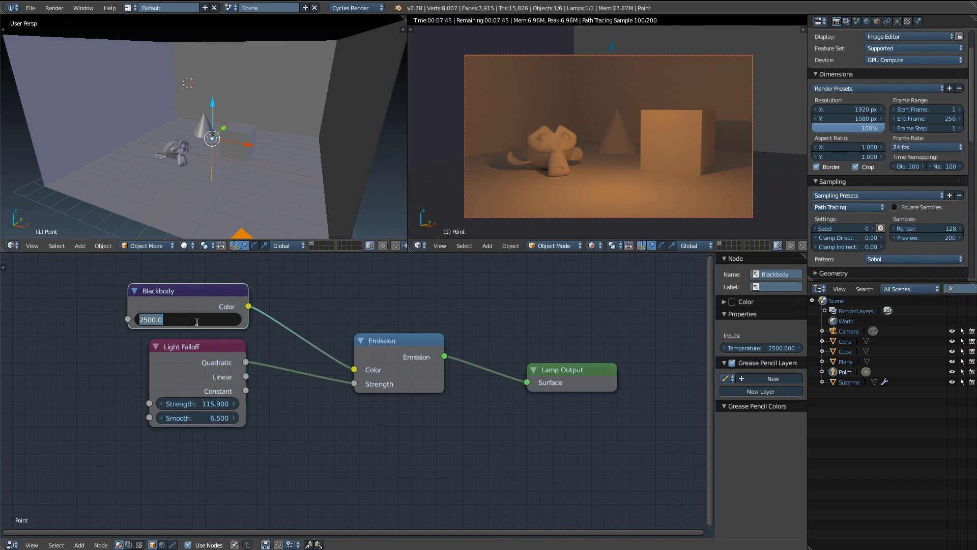
text(5)
key(Return)
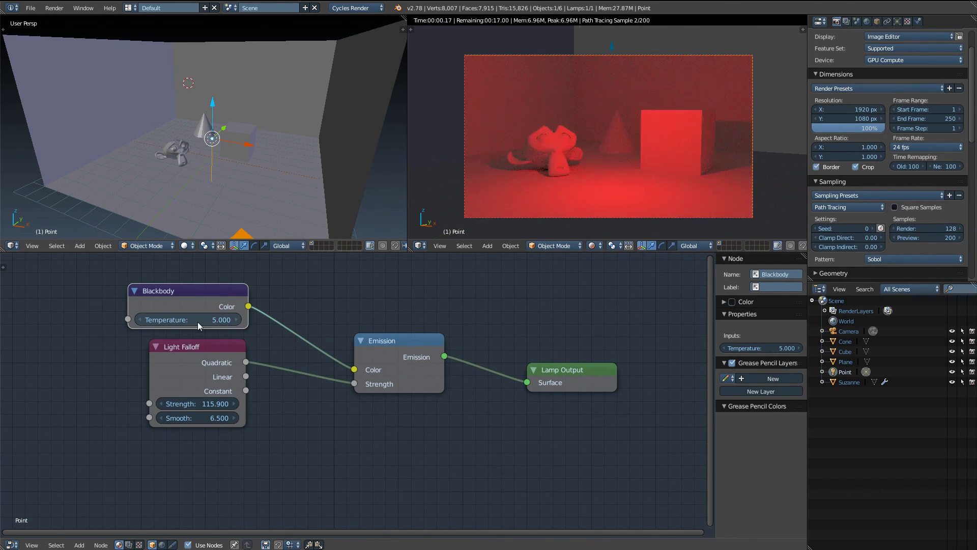